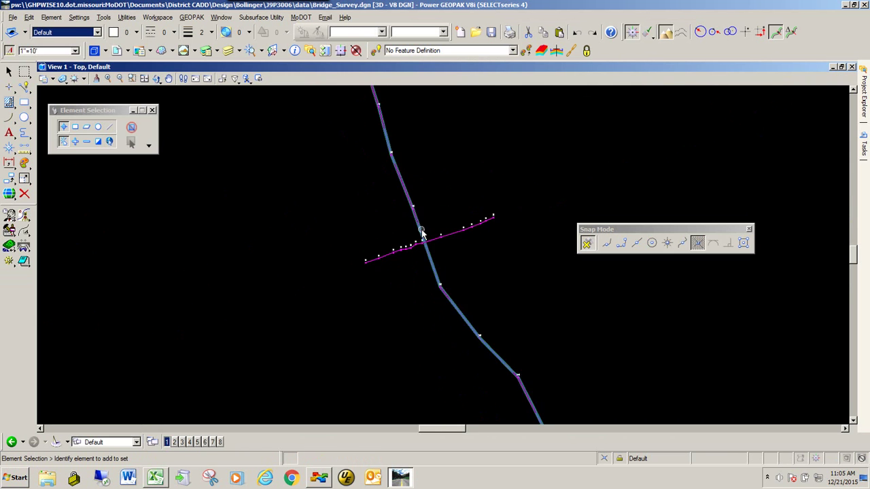
Zoom along the cross-section line to read the survey point labels 1600 to 1606
scroll(420, 244, up, 2)
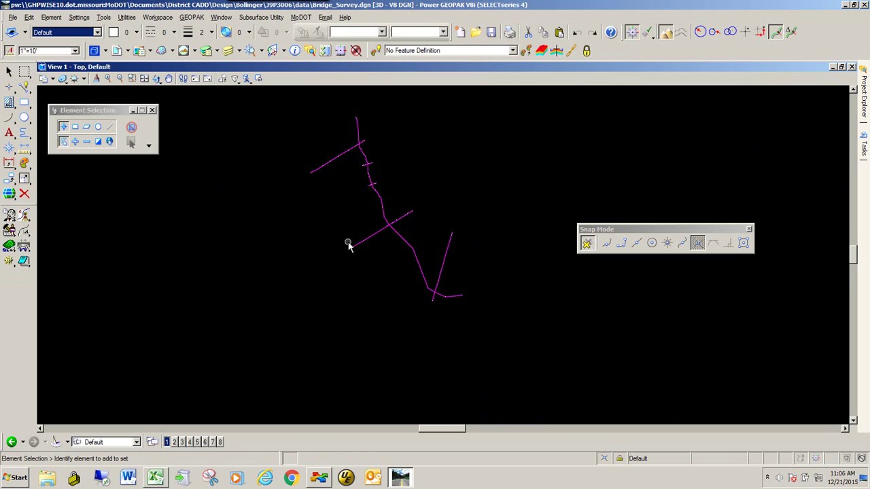
mouse_move(379, 238)
scroll(383, 236, up, 4)
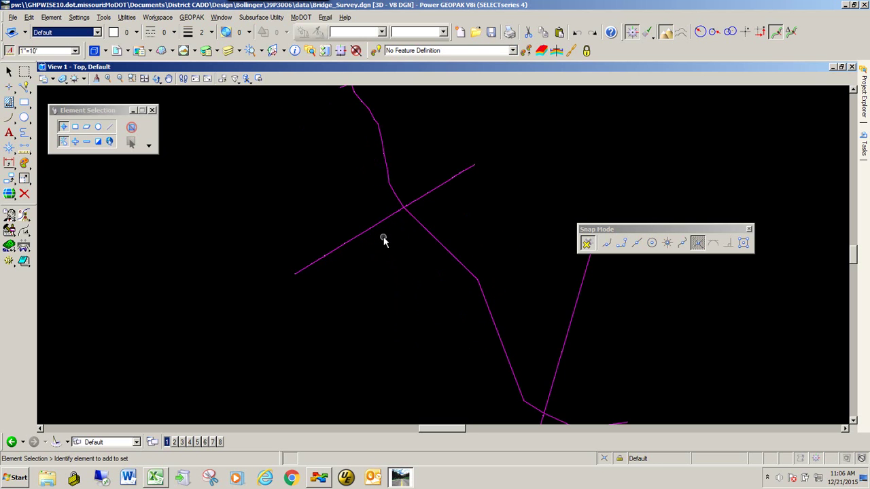
scroll(382, 238, up, 2)
scroll(380, 242, down, 2)
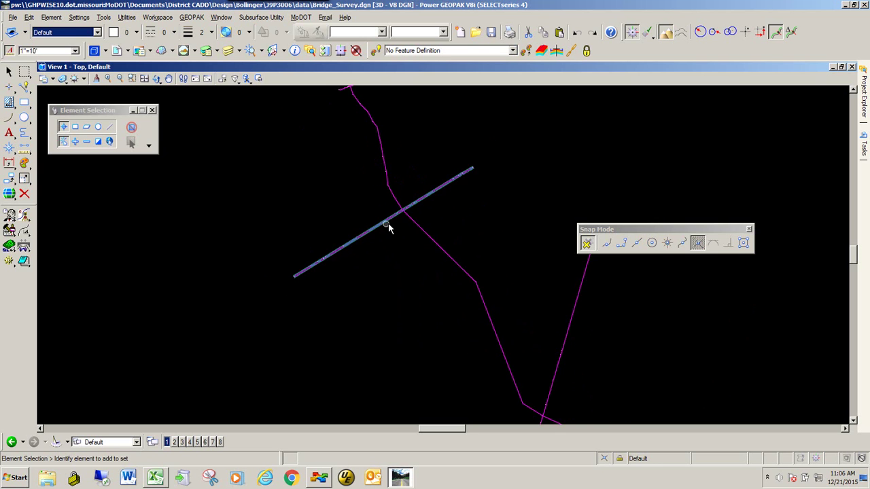
scroll(472, 171, up, 5)
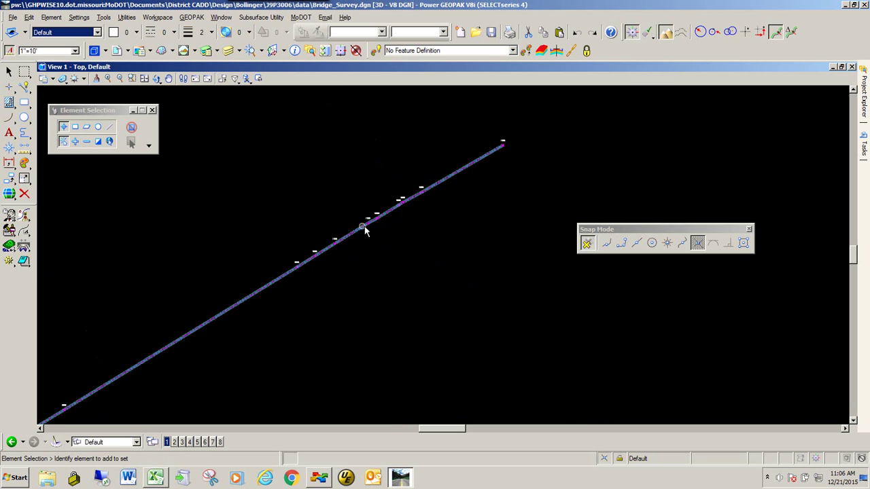
scroll(442, 153, up, 2)
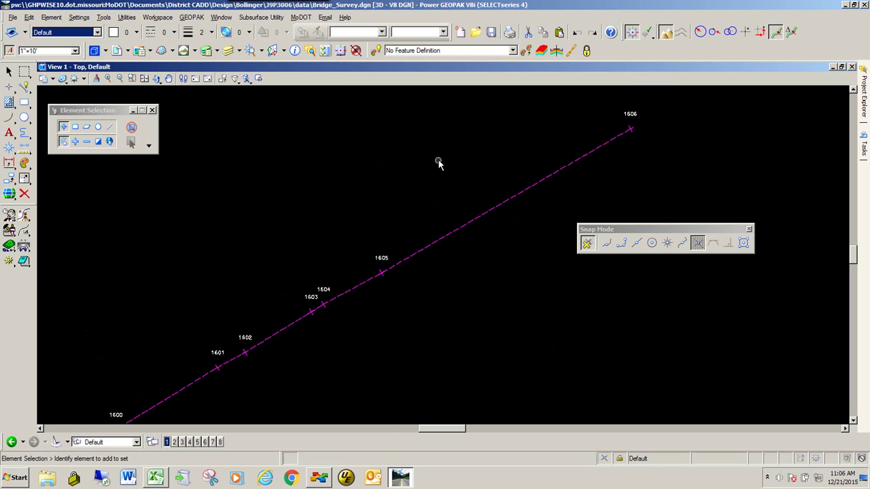
scroll(639, 121, up, 2)
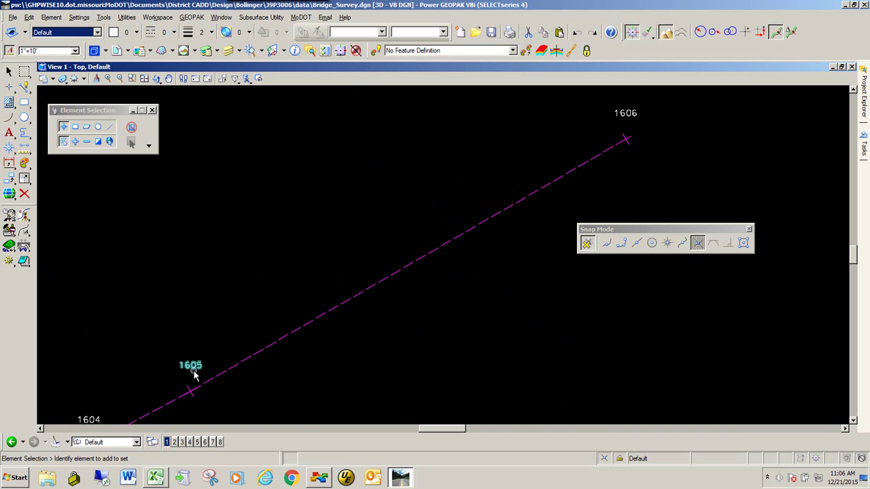
scroll(270, 284, down, 4)
scroll(213, 331, up, 2)
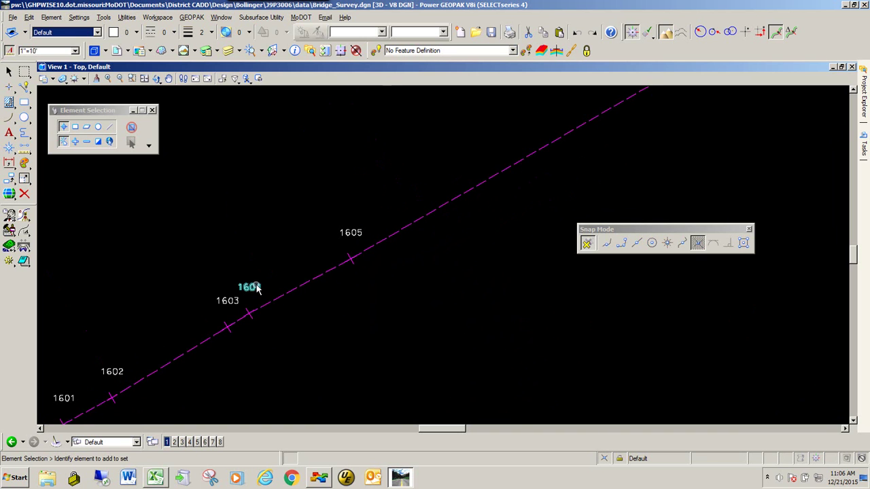
scroll(286, 289, down, 4)
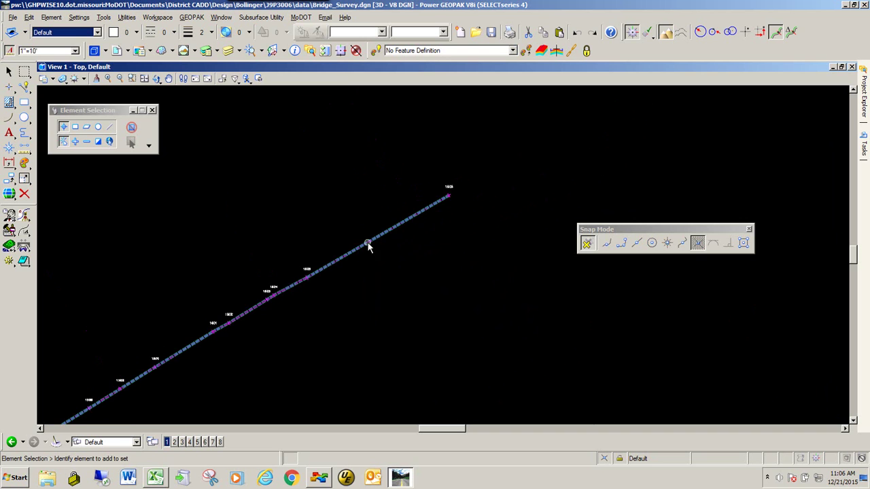
scroll(435, 260, down, 3)
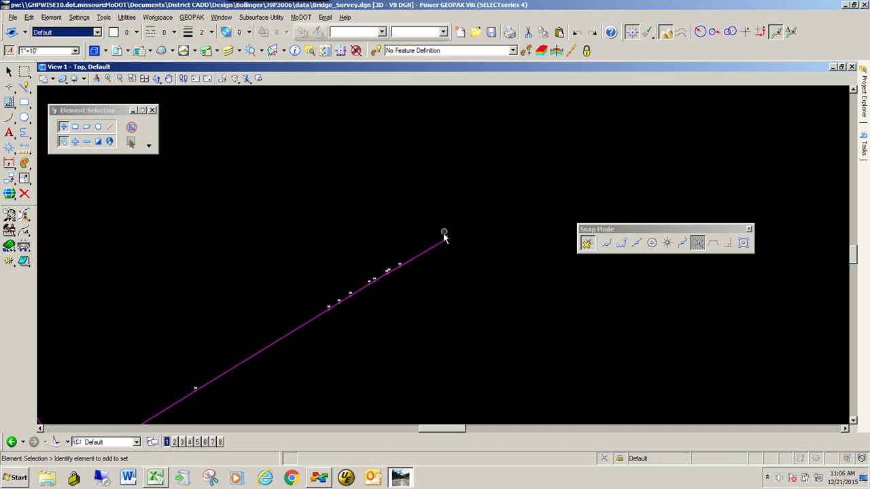
scroll(438, 239, up, 3)
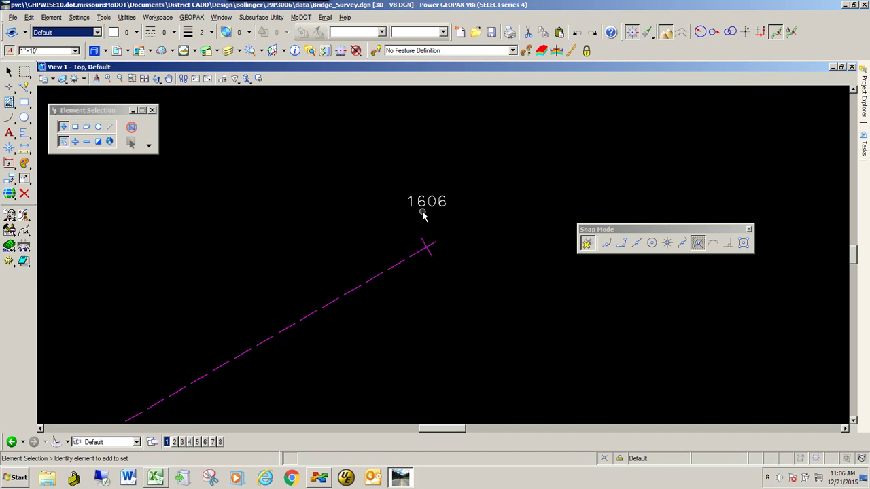
scroll(408, 218, down, 3)
scroll(274, 294, up, 3)
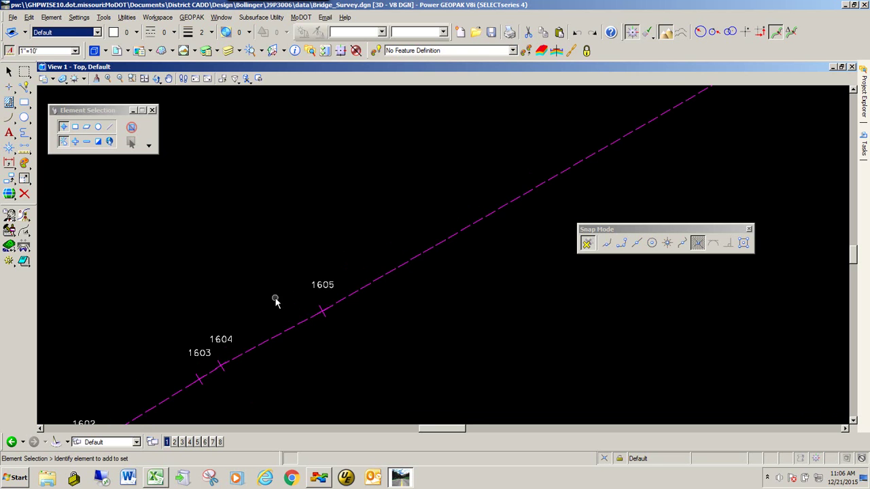
scroll(321, 263, down, 3)
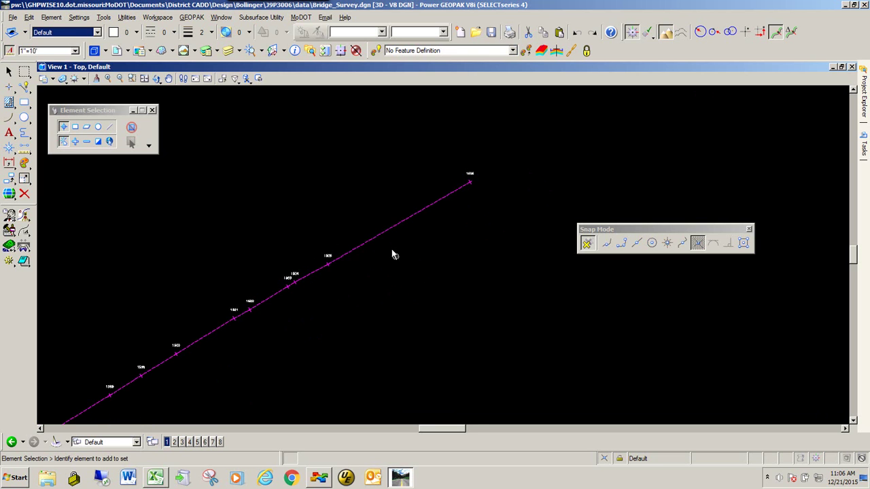
key(alt+Tab)
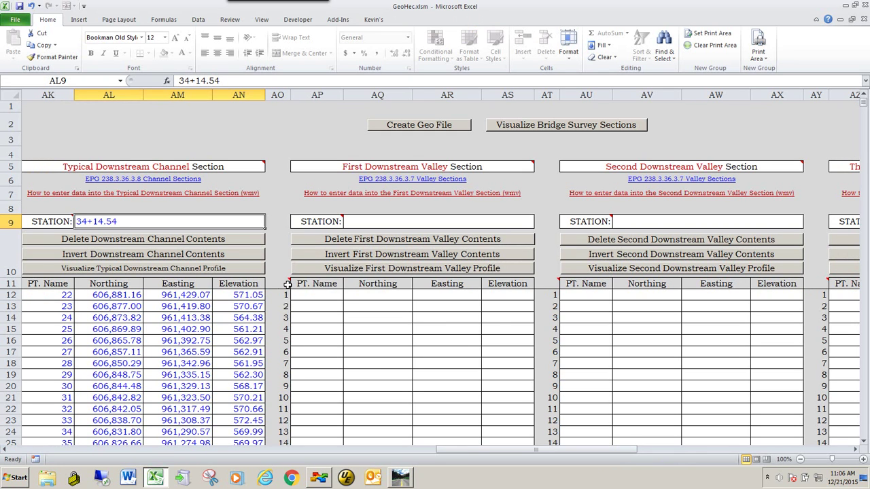
mouse_move(286, 282)
key(alt+Tab)
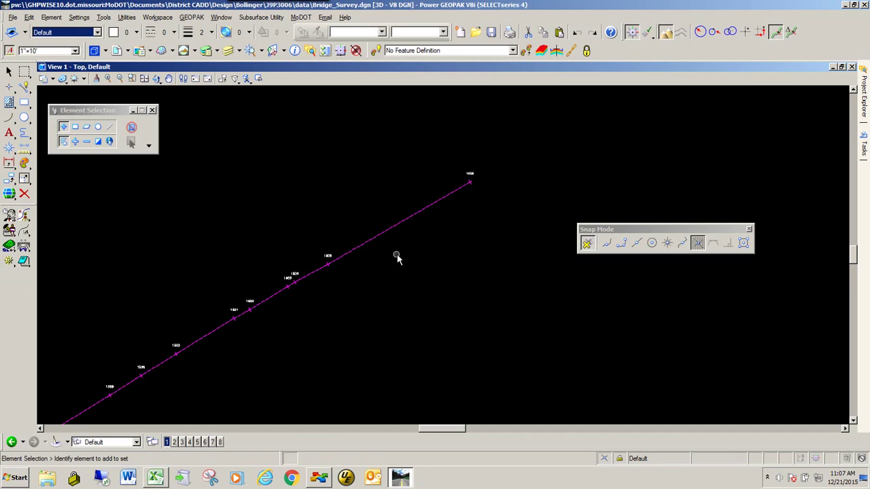
Select the cross-section survey line and open its Edit Point Features element list
scroll(476, 255, up, 3)
scroll(406, 286, up, 2)
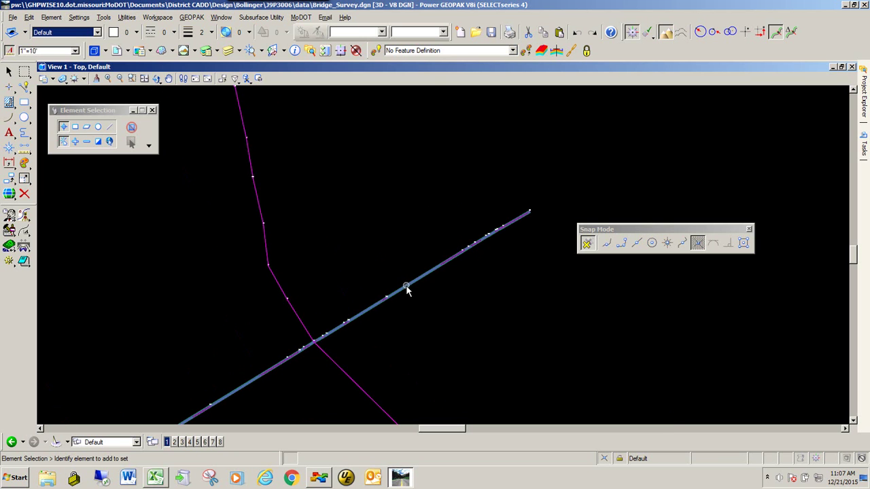
click(416, 279)
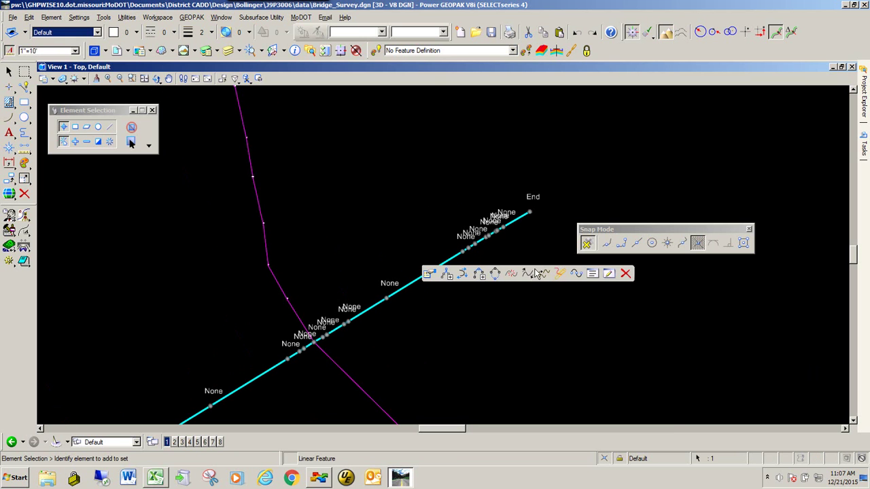
click(608, 275)
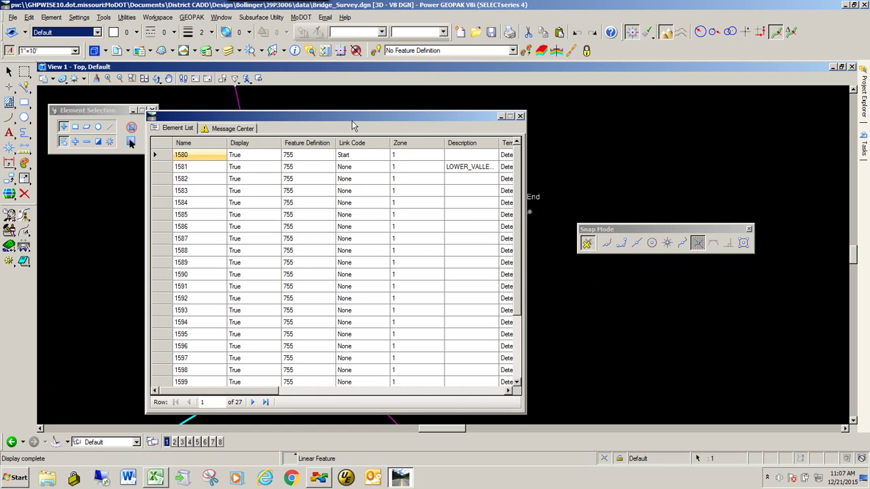
drag(350, 121, 419, 123)
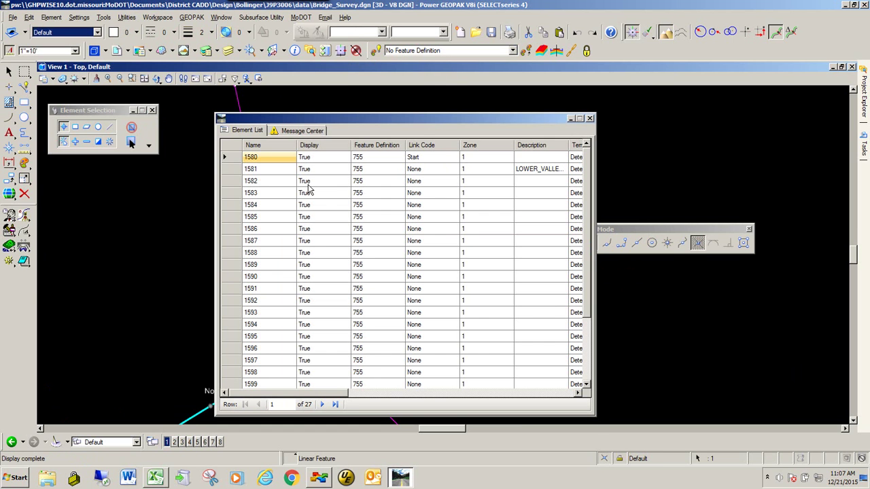
Select every point in the element list and report on the selected items
click(231, 148)
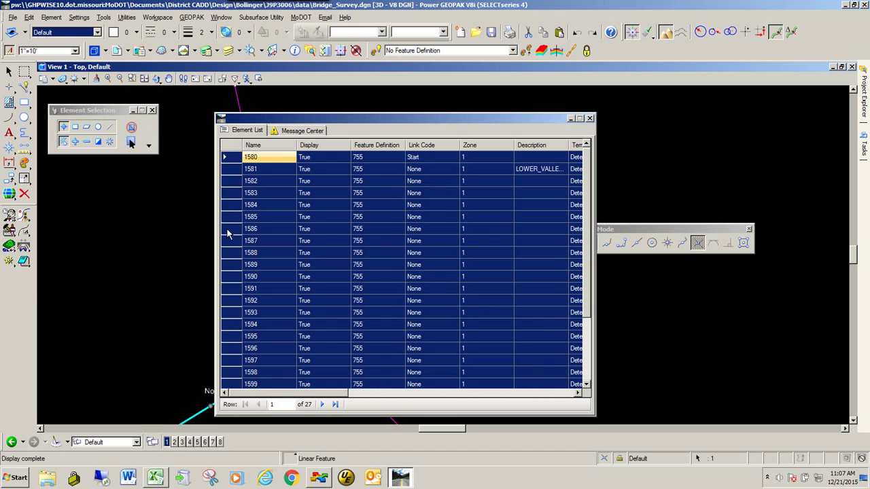
right_click(231, 244)
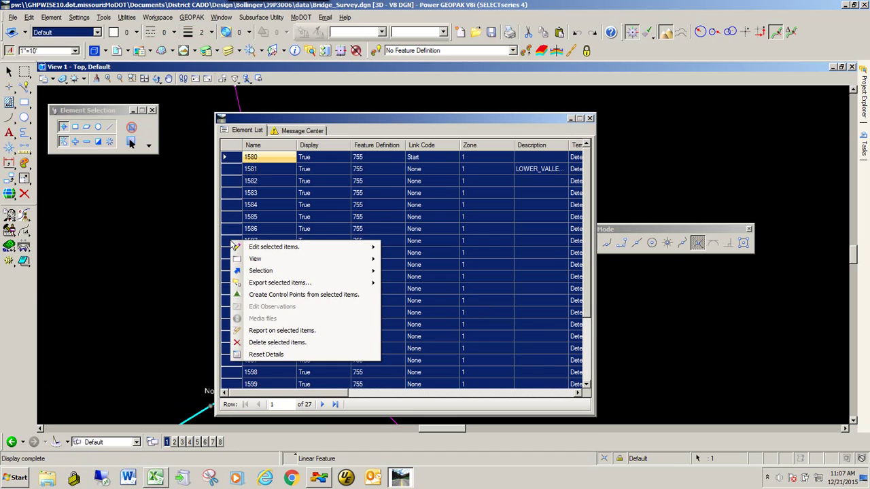
click(300, 333)
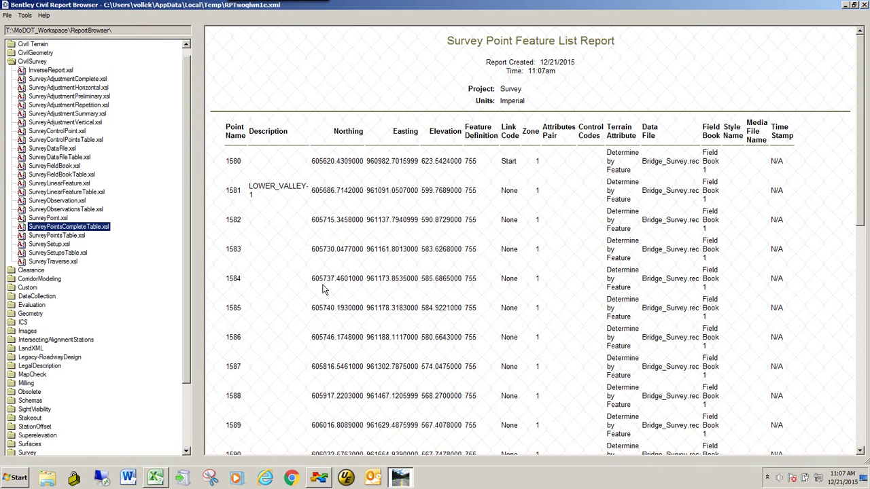
Switch to the SurveyPointsTable.xsl report and export it to Microsoft Excel
click(57, 236)
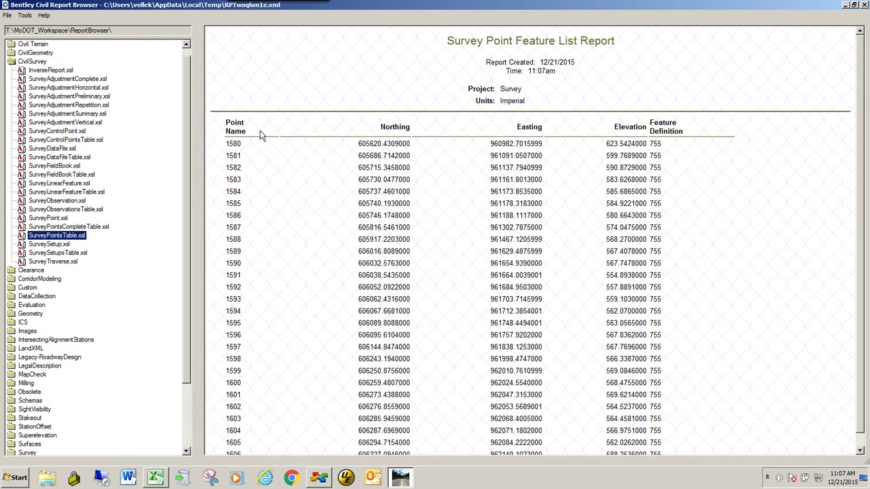
right_click(332, 175)
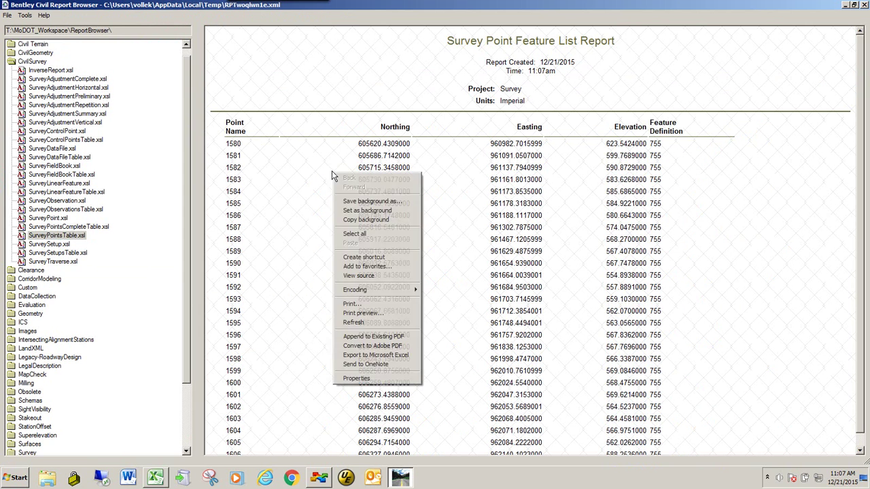
click(386, 354)
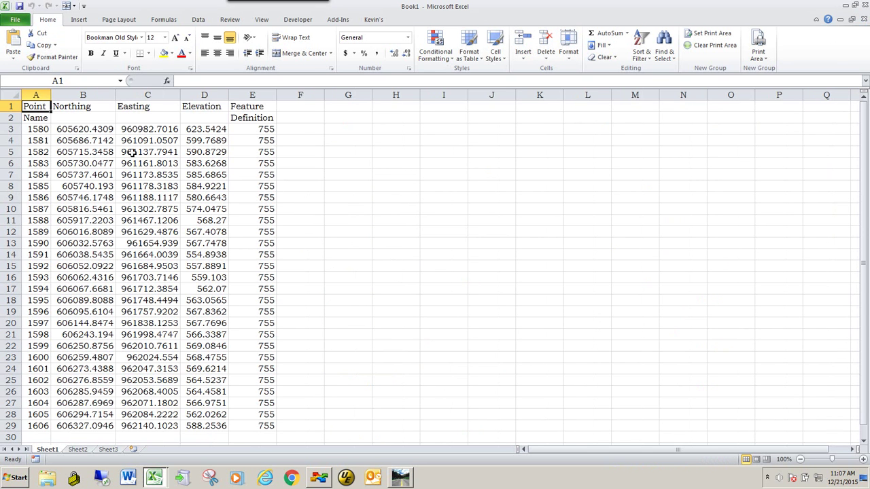
Copy the exported point names, northings, eastings and elevations starting at point 1580
click(32, 129)
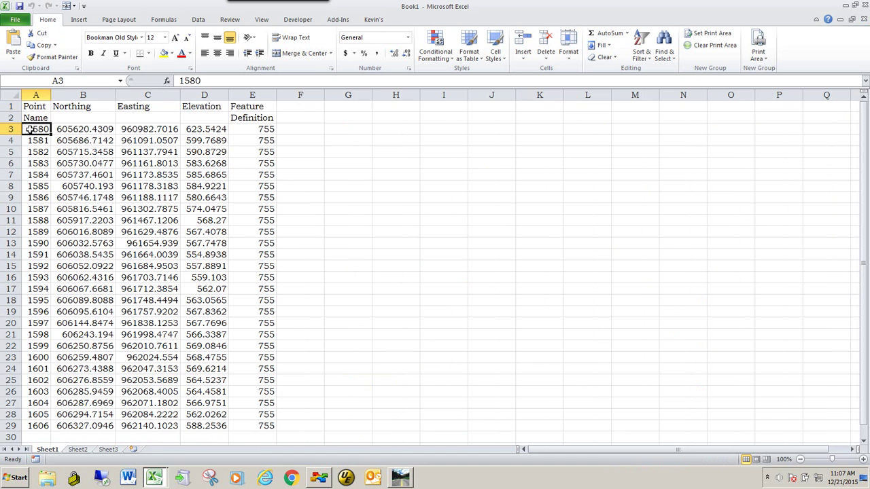
drag(31, 129, 191, 425)
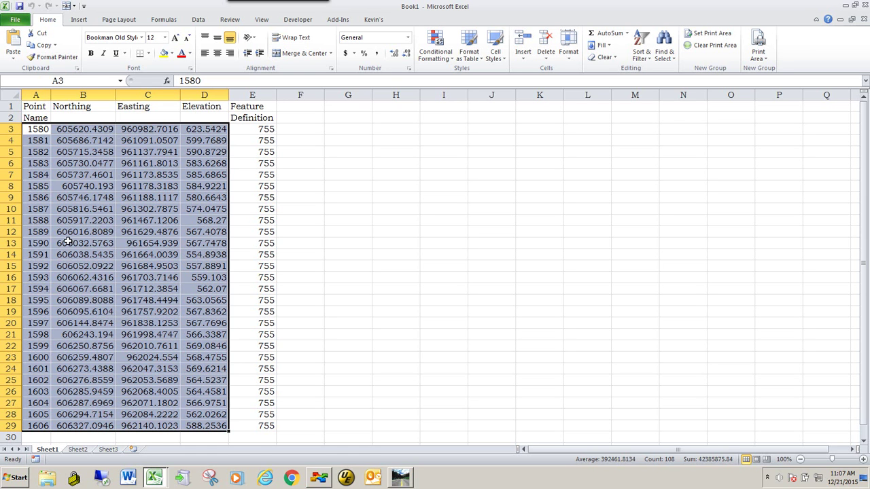
right_click(59, 157)
click(89, 175)
Paste the points into GeoHec cell AP12 with Match Destination Formatting, then return to the report
key(alt+Tab)
key(Tab)
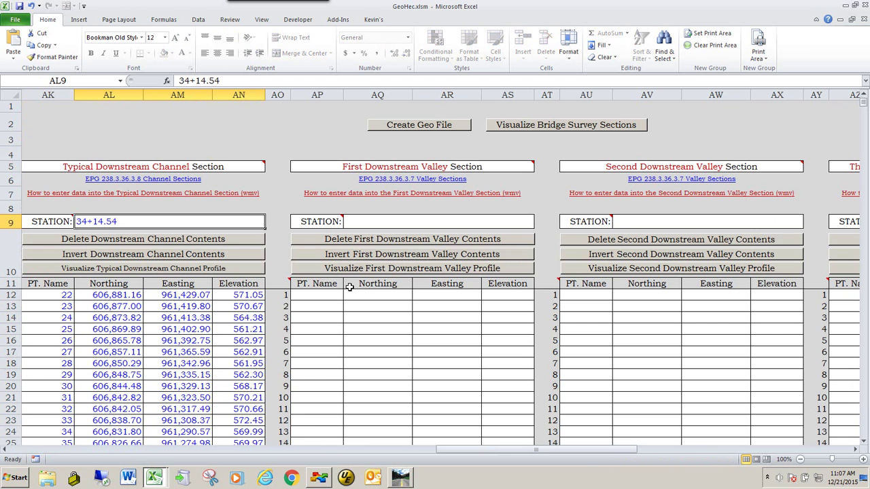
click(318, 295)
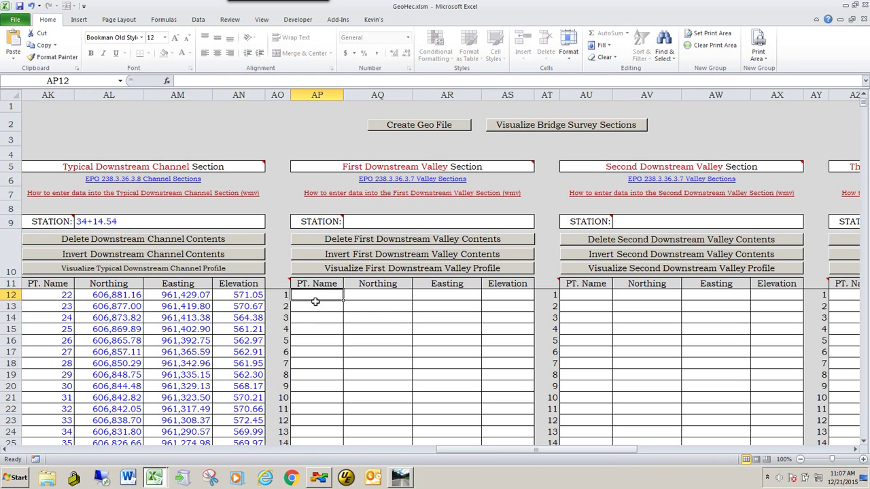
right_click(315, 295)
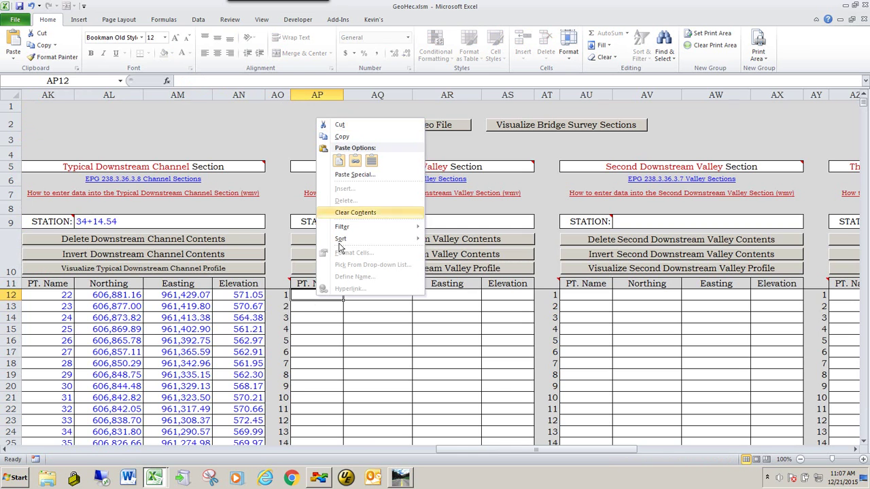
click(371, 161)
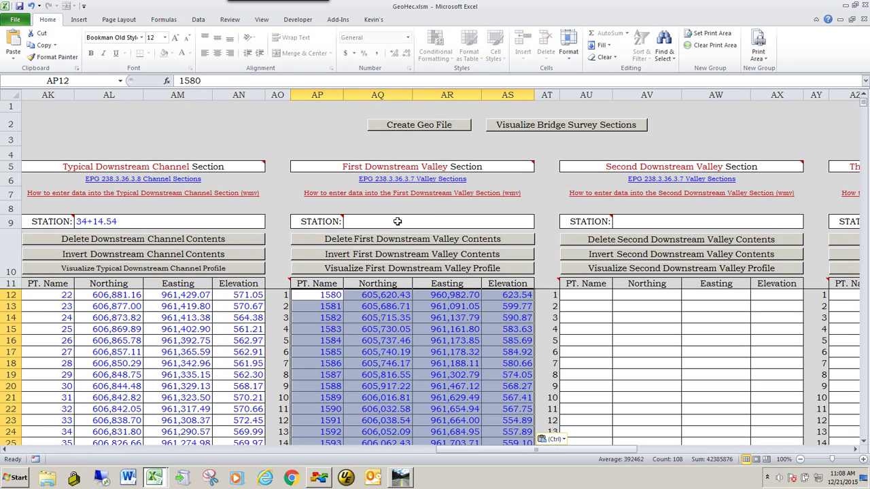
click(418, 331)
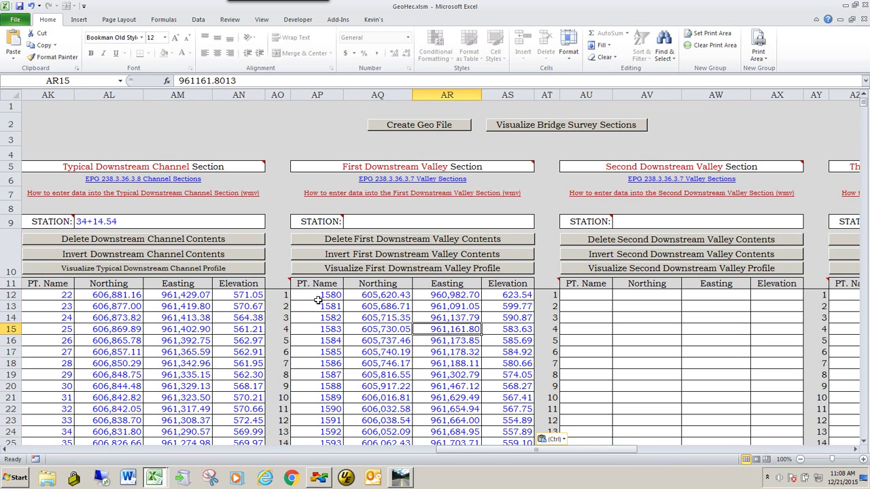
key(alt+Tab)
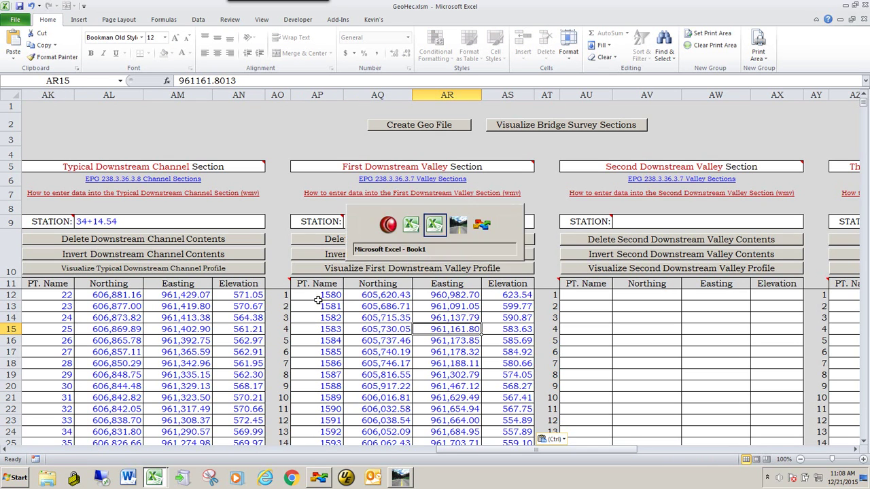
key(alt+Tab)
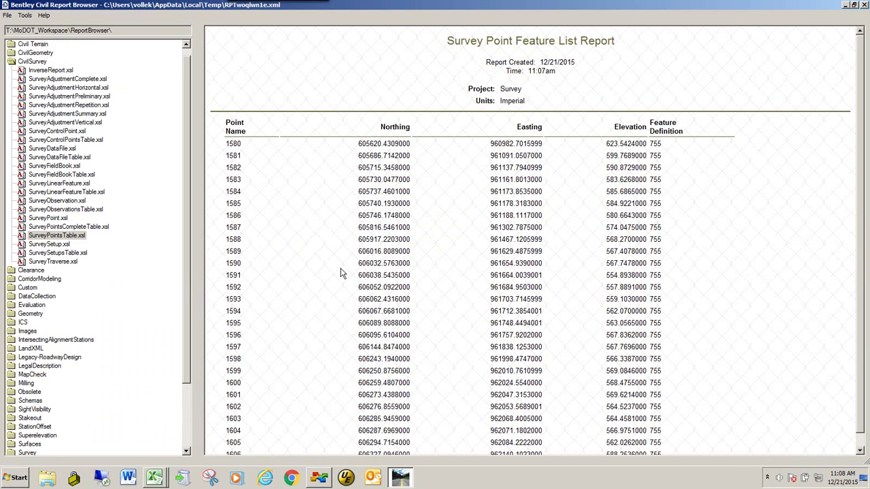
Close the Report Browser and Element List, zoom out on the line, and return to GeoHec.xlsm
click(863, 5)
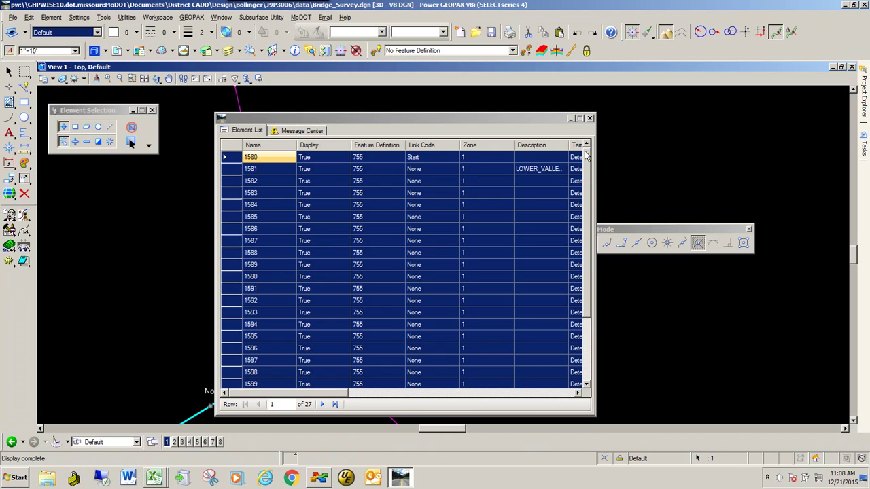
click(590, 118)
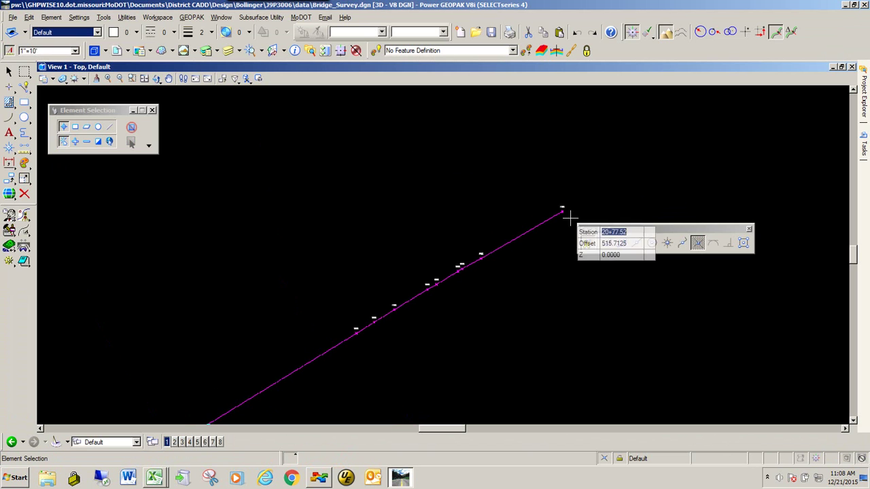
scroll(543, 173, down, 2)
key(alt+Tab)
key(Tab)
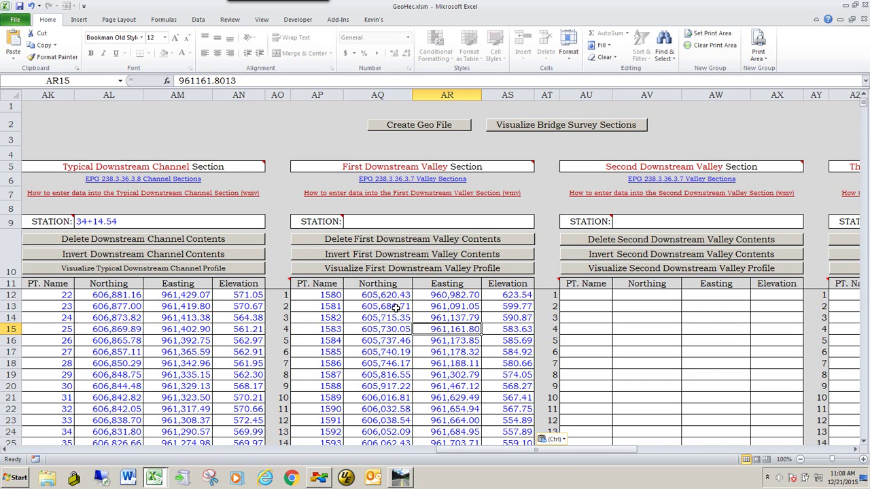
Invert the First Downstream Valley contents, view its profile chart, and return to the main page
click(410, 252)
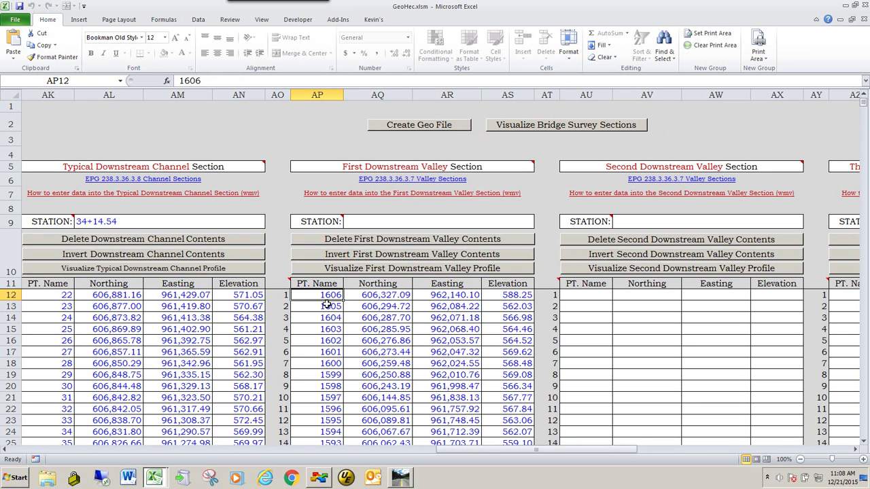
click(384, 274)
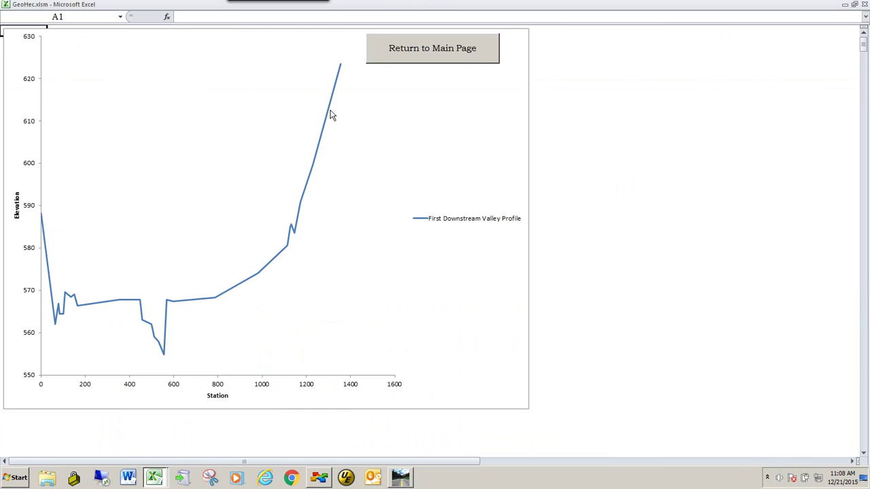
click(429, 60)
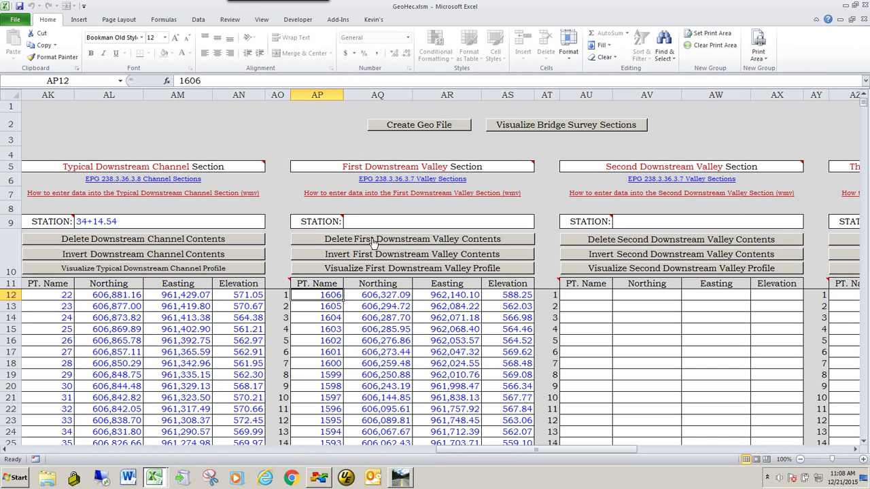
Select the valley STATION cell, zoom into the GEOPAK line intersection, and enable Civil AccuDraw
click(364, 220)
key(alt+Tab)
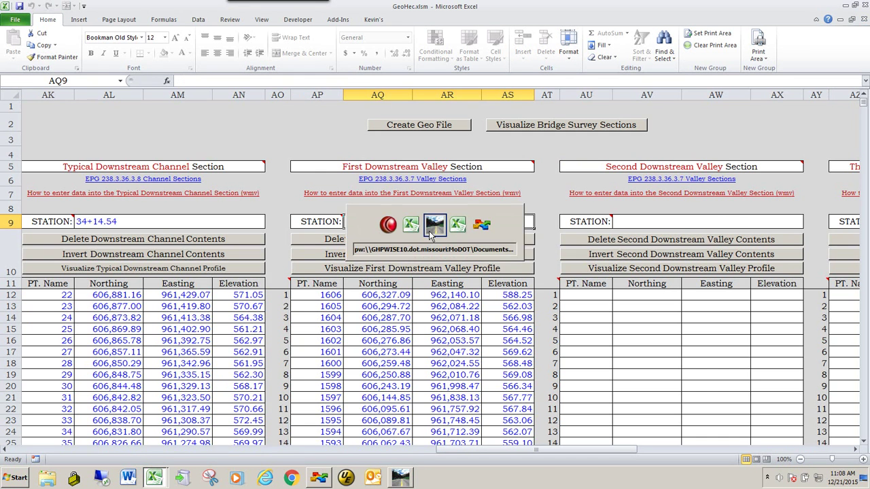
scroll(455, 163, down, 2)
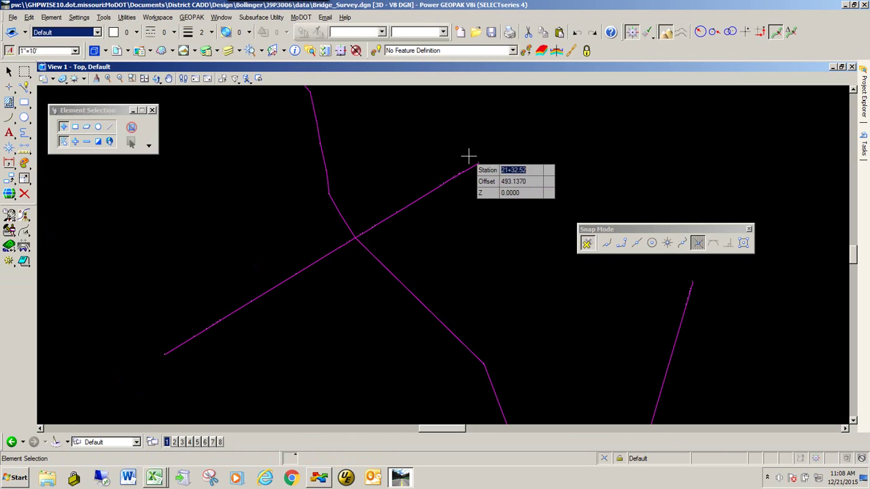
scroll(414, 249, up, 2)
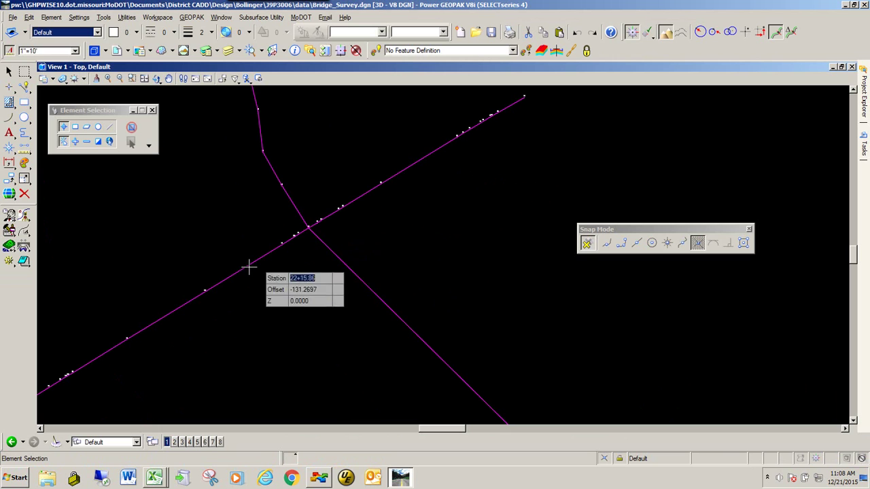
scroll(349, 252, up, 3)
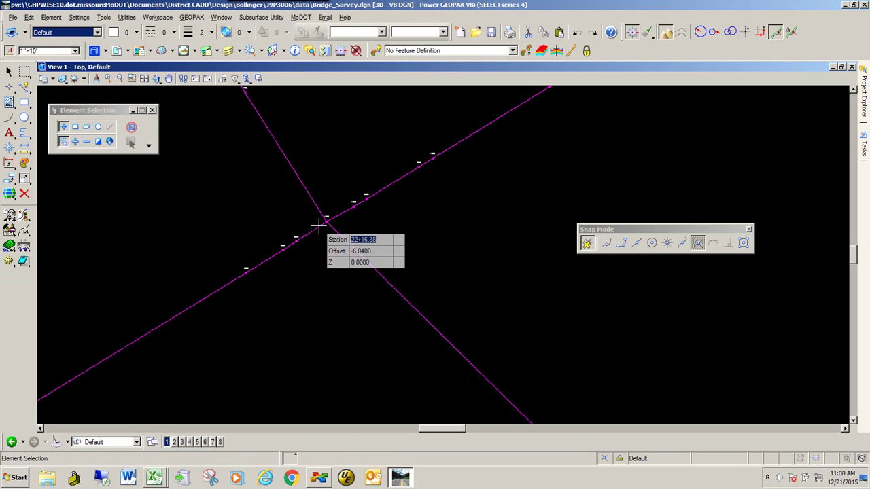
scroll(339, 206, up, 3)
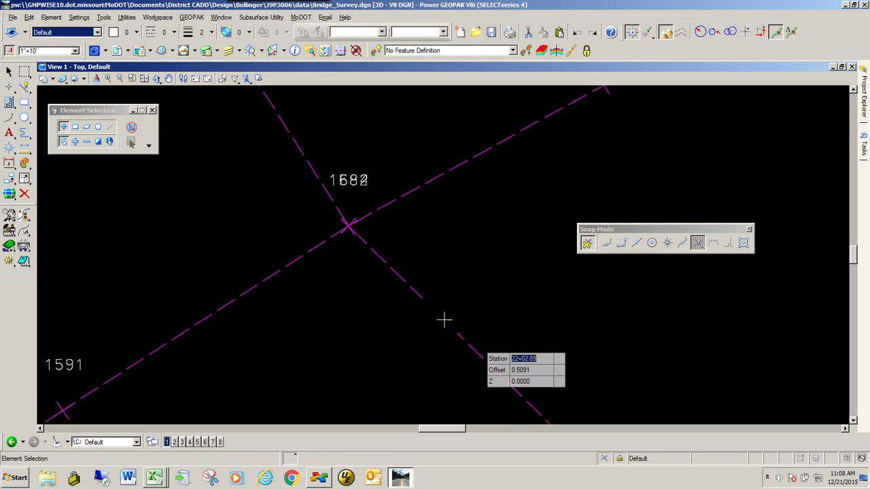
click(633, 34)
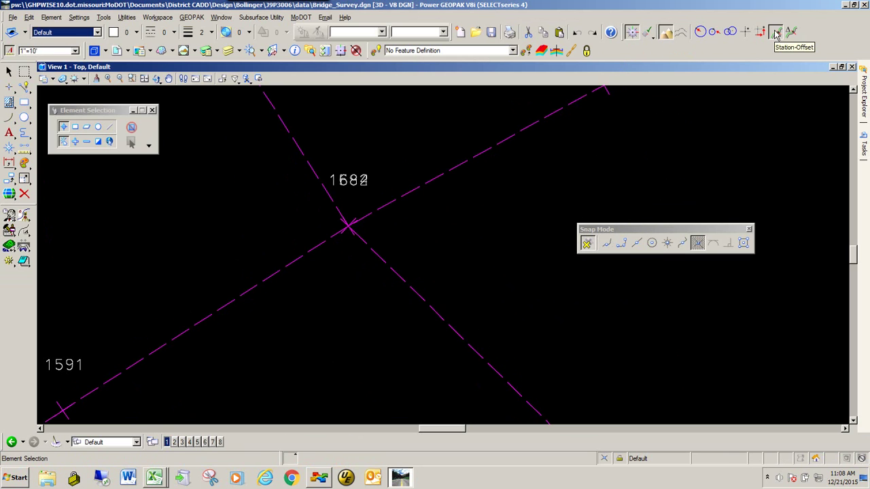
mouse_move(865, 146)
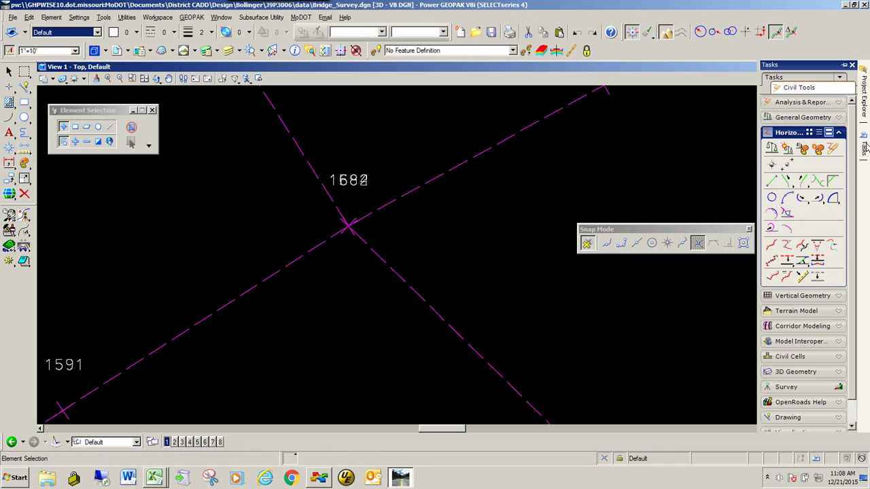
Start a civil Line referenced to the section line, reading station 22+15.86 at the stream crossing
click(771, 181)
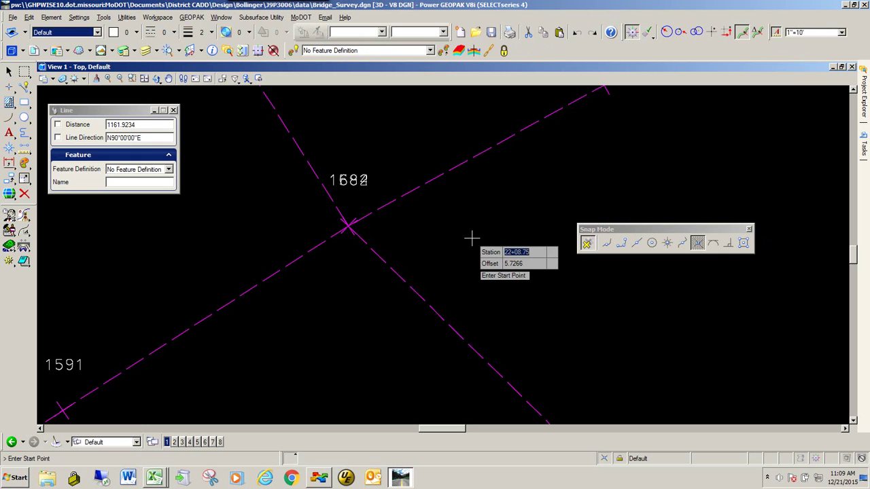
key(s)
key(o)
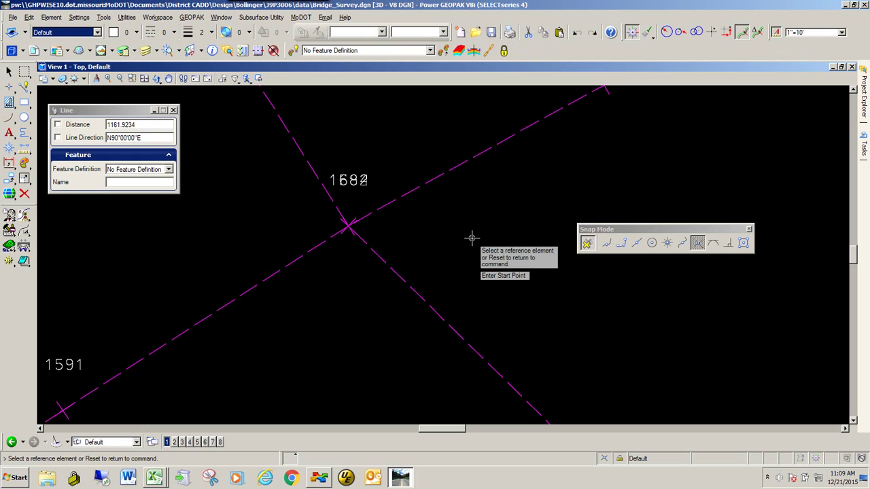
click(447, 321)
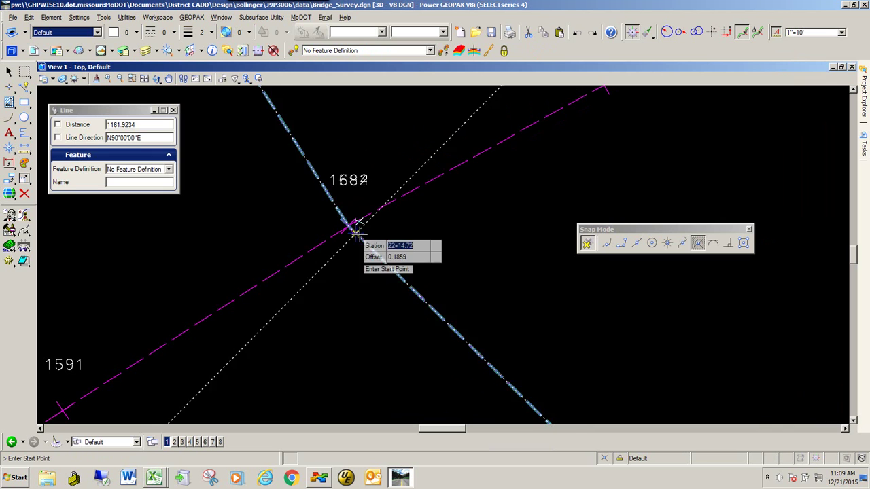
scroll(354, 247, down, 3)
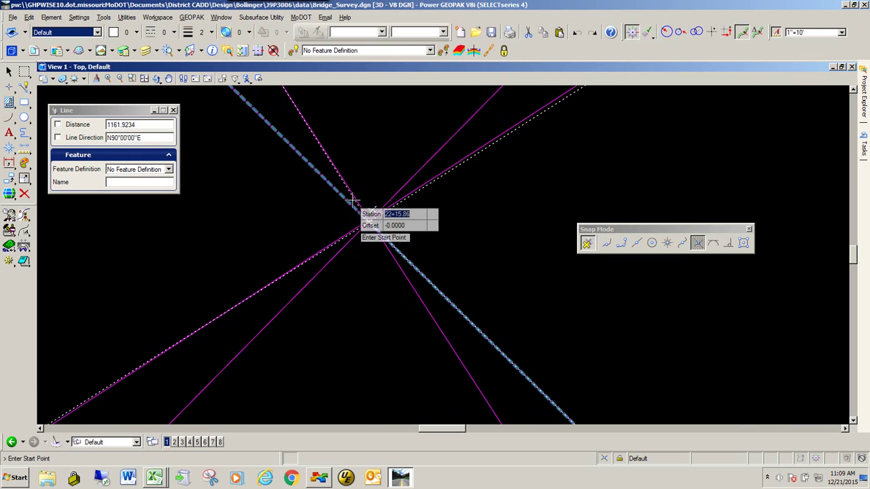
scroll(412, 254, up, 2)
scroll(485, 344, down, 2)
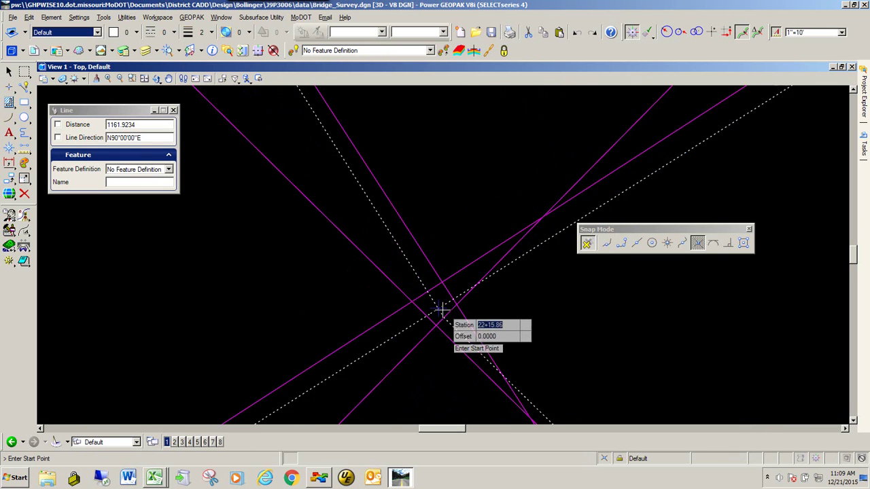
scroll(339, 277, up, 2)
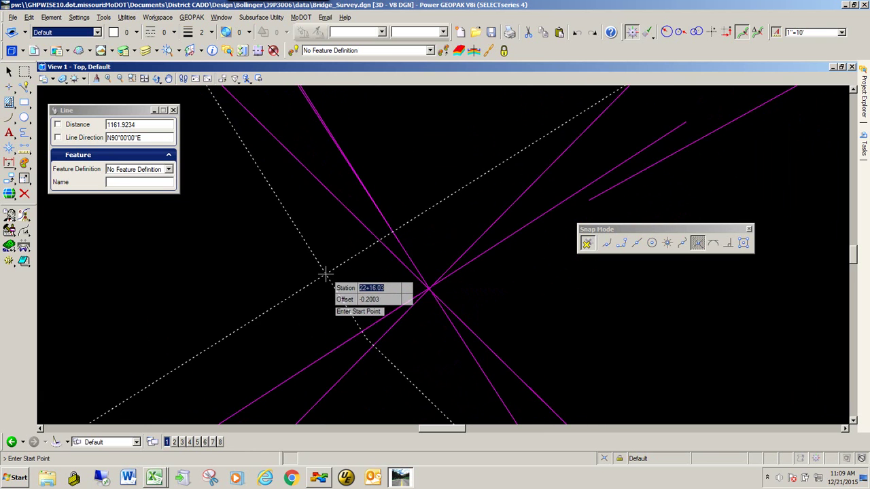
scroll(334, 278, up, 2)
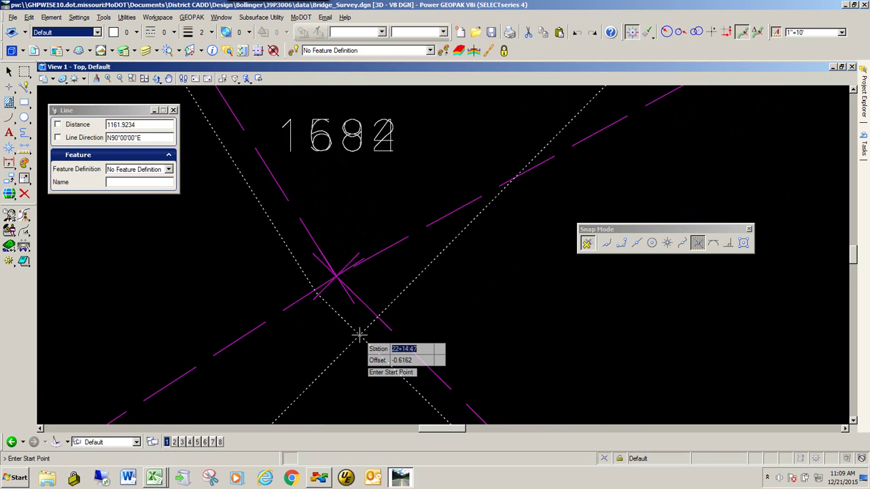
scroll(320, 278, up, 1)
scroll(407, 291, down, 1)
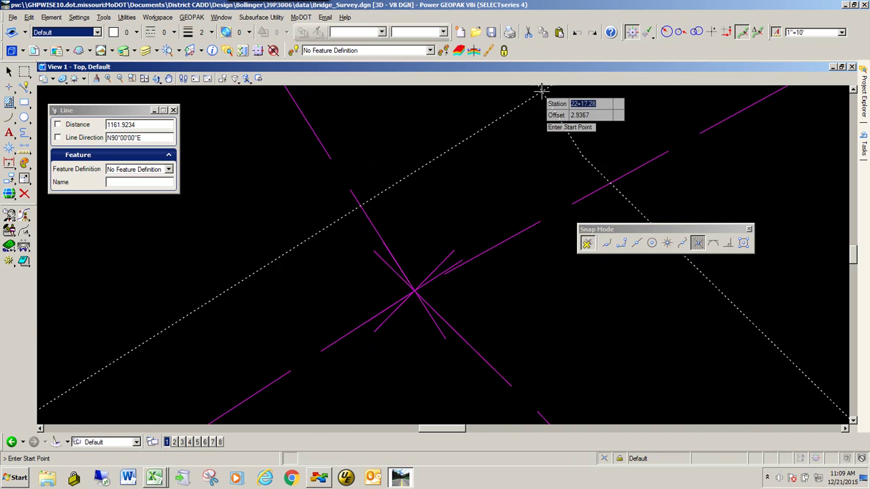
Turn off the Survey-Point level and snap to the stream bed crossing at station 22+15.86
click(144, 53)
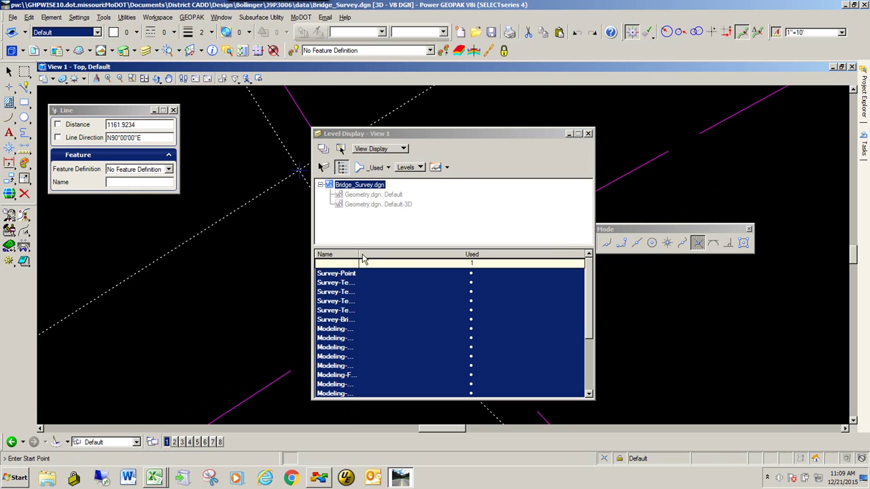
drag(360, 255, 498, 255)
drag(424, 137, 604, 123)
click(527, 257)
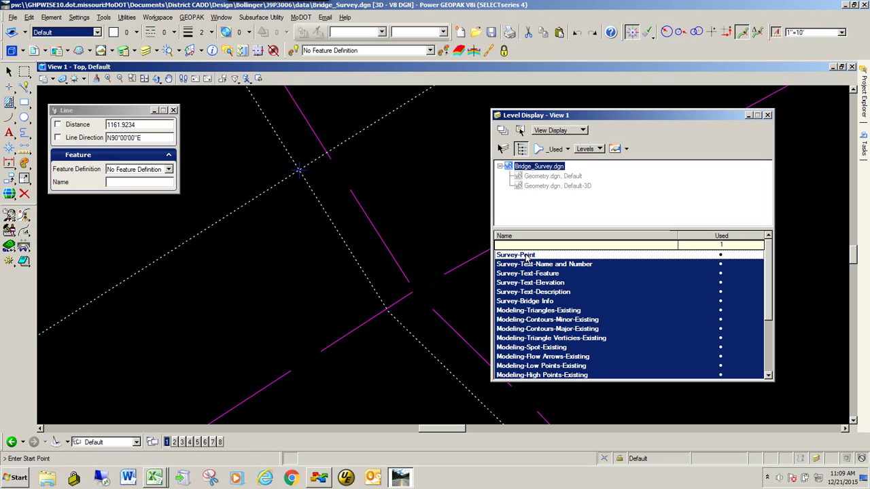
drag(591, 126, 87, 257)
scroll(399, 307, up, 2)
mouse_move(486, 208)
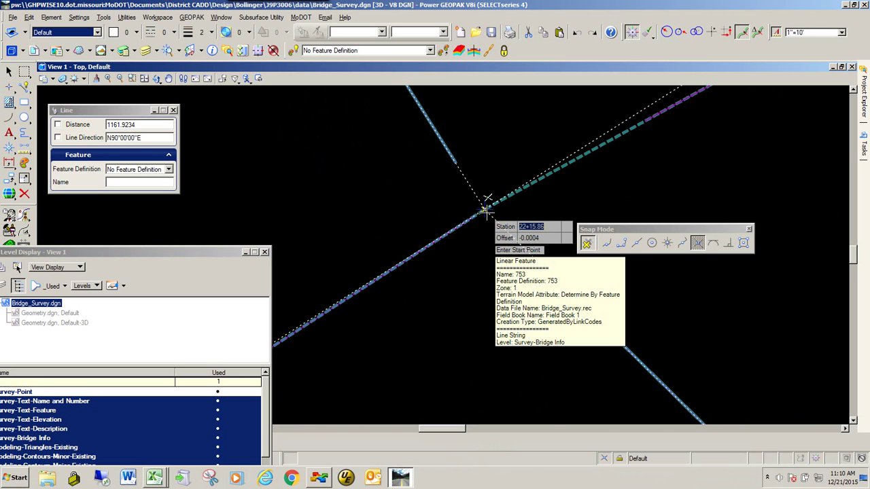
Enter 22+15.86 in the First Downstream Valley STATION cell AQ9
key(alt+Tab)
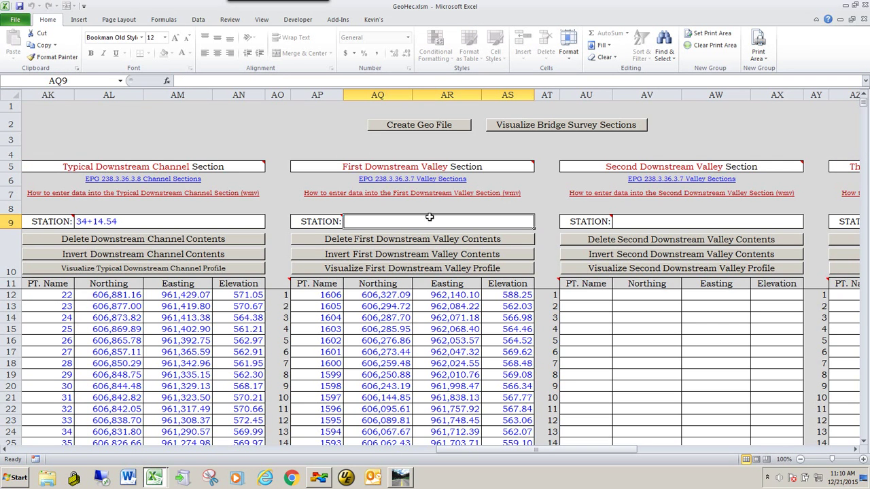
text(22+15.86)
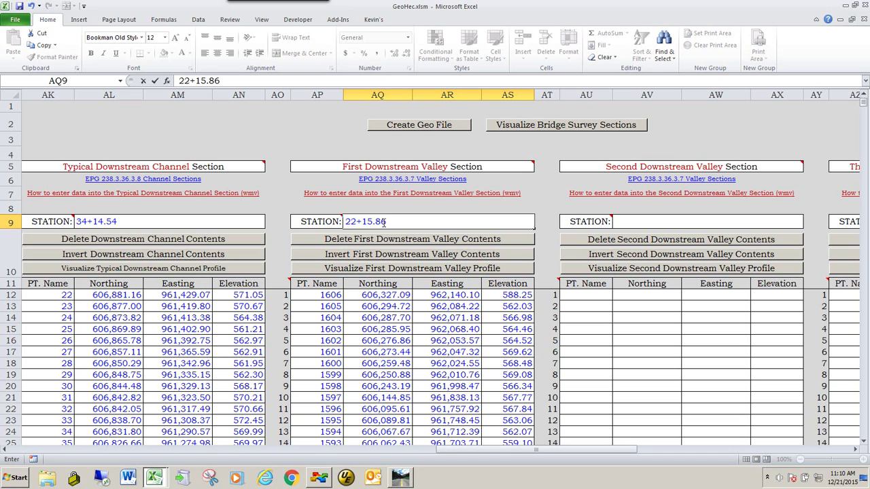
key(Return)
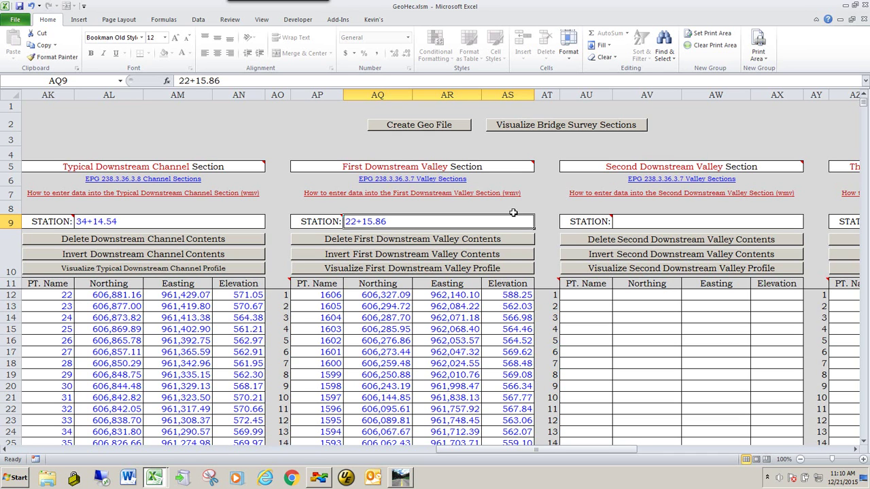